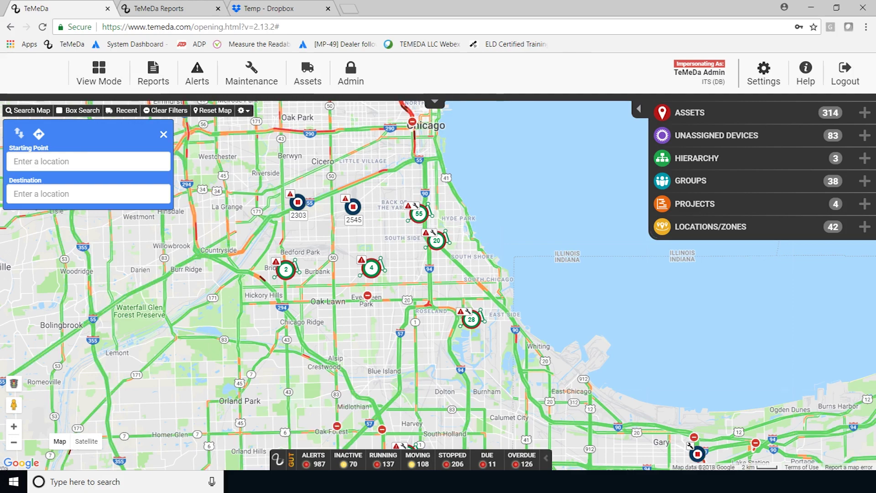
Preview the Chicago area map as satellite imagery and return it to the road map.
{"action": "left_click", "coordinate": [86, 440]}
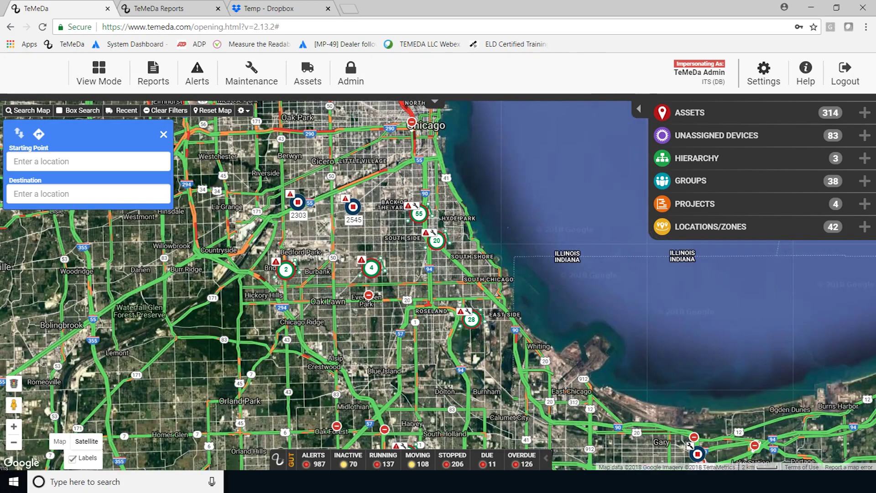
{"action": "left_click", "coordinate": [60, 441]}
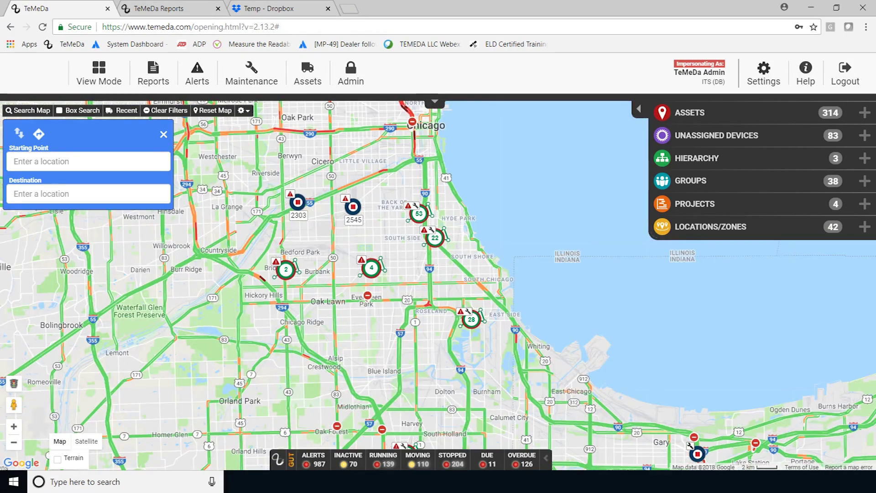
Examine the street-level view along S Keeler Ave in Chicago, move along the street, and return to the map.
{"action": "left_click_drag", "start_coordinate": [12, 404], "coordinate": [336, 184]}
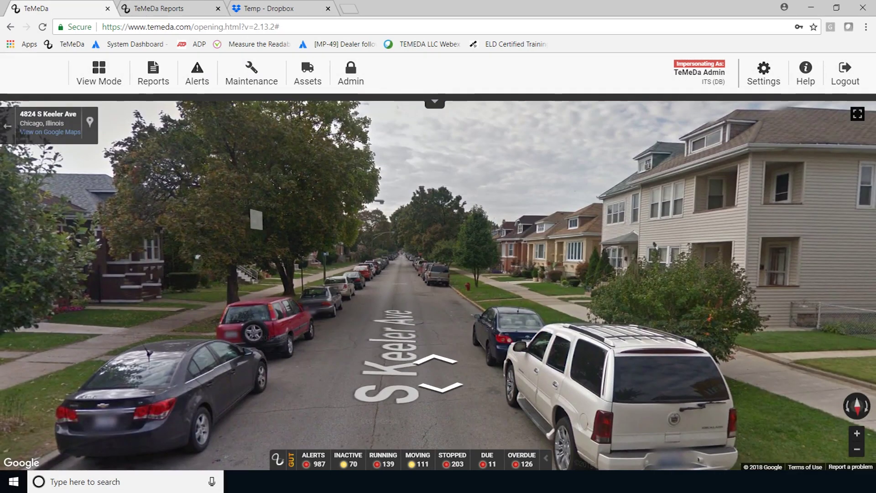
{"action": "left_click", "coordinate": [402, 374]}
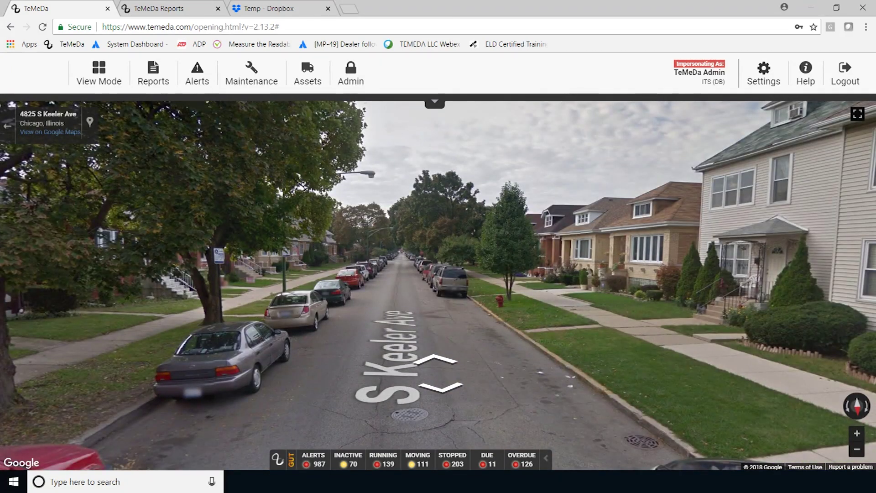
{"action": "left_click", "coordinate": [7, 125]}
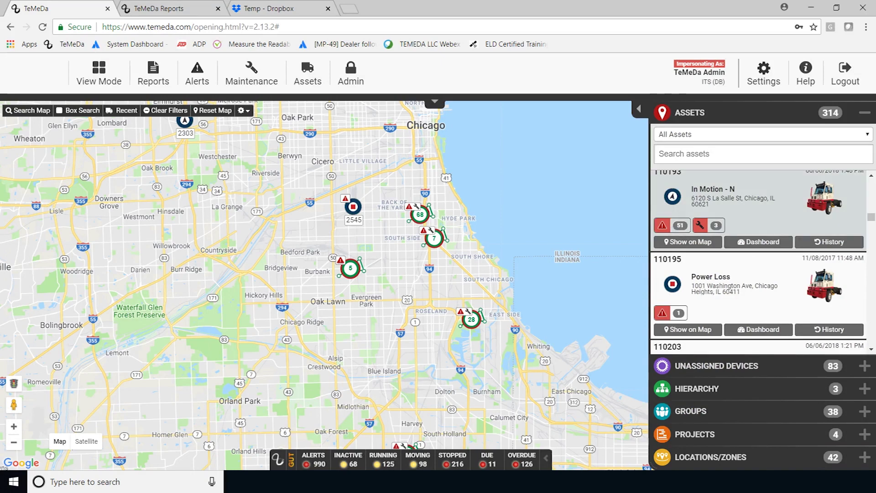
Show asset 110193 on the map, and filter the asset list to the Chicago 63rd St group.
{"action": "left_click", "coordinate": [688, 242]}
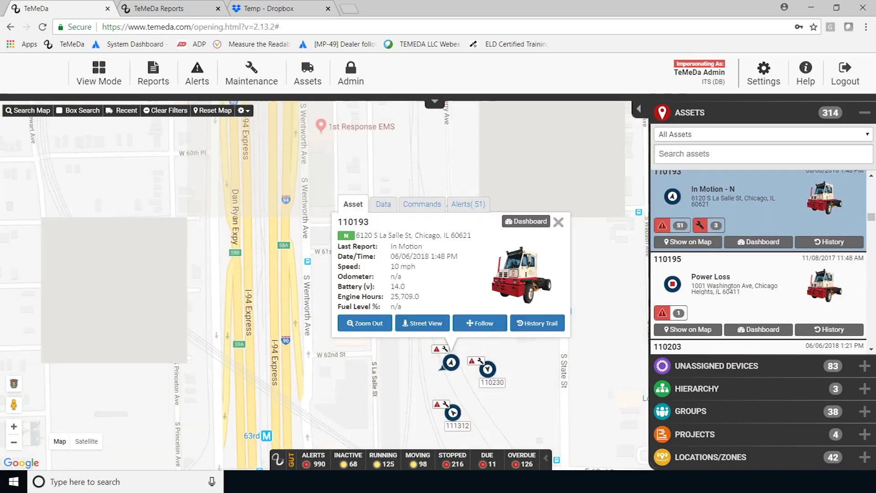
{"action": "left_click", "coordinate": [763, 134]}
{"action": "key", "text": "Down"}
{"action": "key", "text": "Down"}
{"action": "key", "text": "Down"}
{"action": "key", "text": "Down"}
{"action": "key", "text": "Down"}
{"action": "key", "text": "Down"}
{"action": "key", "text": "Down"}
{"action": "key", "text": "Down"}
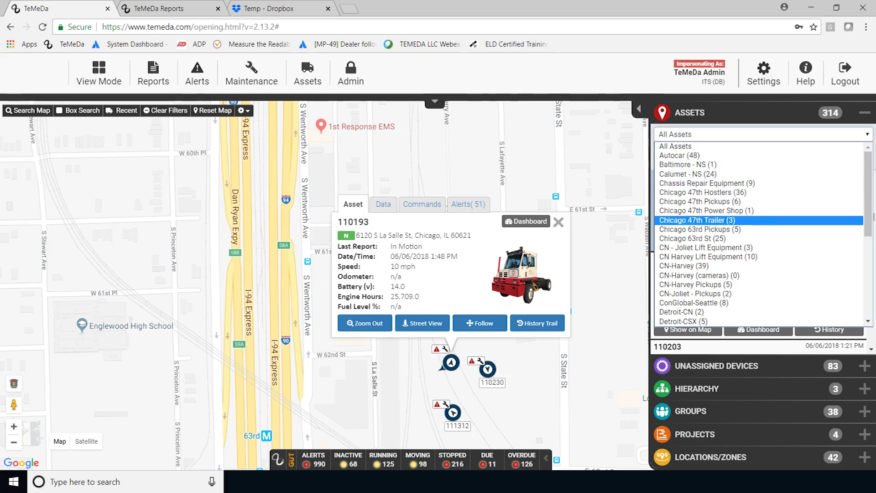
{"action": "key", "text": "Down"}
{"action": "key", "text": "Down"}
{"action": "key", "text": "Return"}
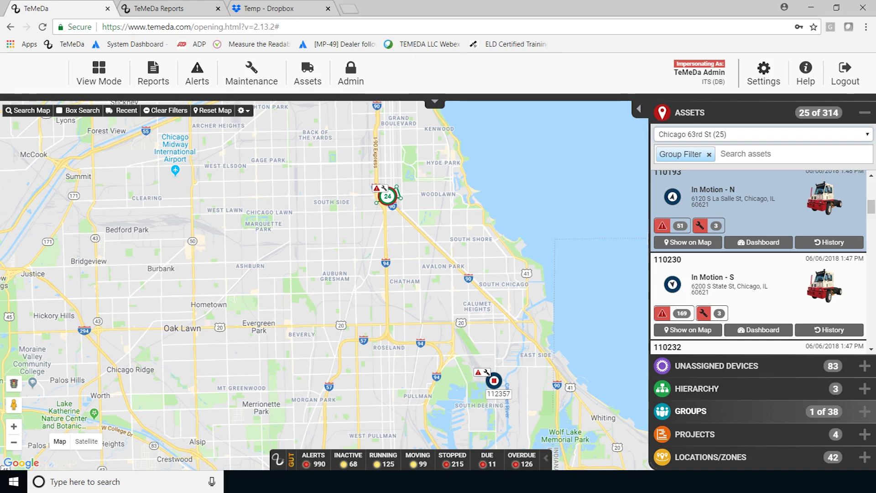
Add the Autocar group to the groups shown on the map.
{"action": "left_click", "coordinate": [753, 411]}
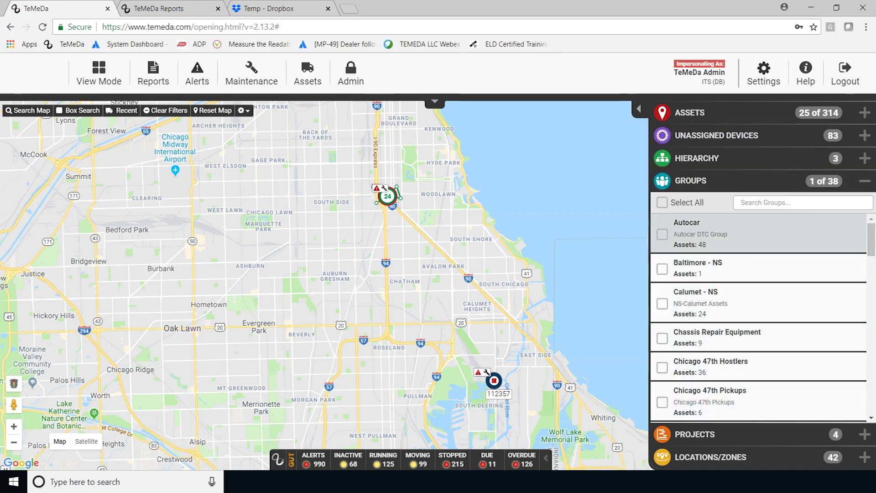
{"action": "left_click", "coordinate": [663, 234]}
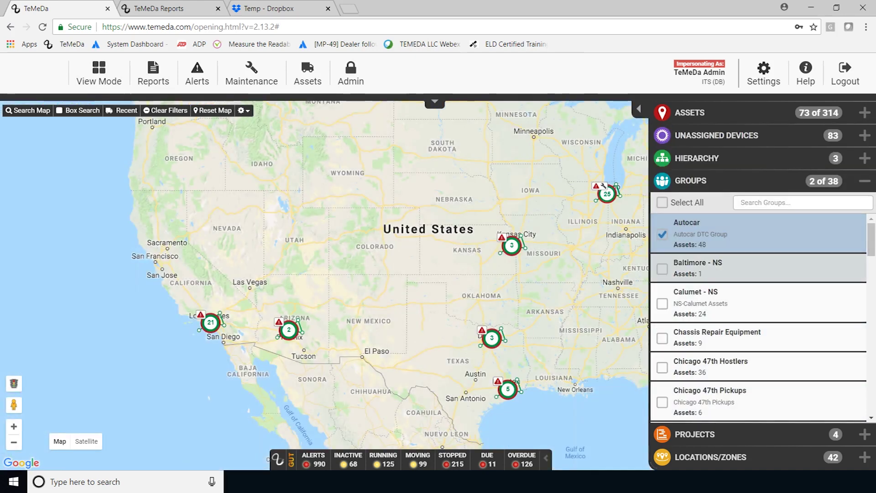
Show the assets of all projects on the map, and pick an entry in the locations and zones list.
{"action": "left_click", "coordinate": [695, 435]}
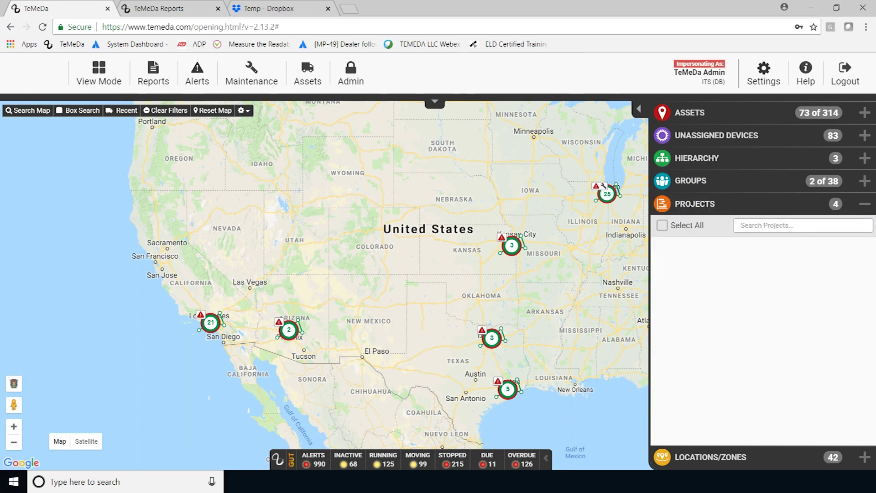
{"action": "left_click", "coordinate": [662, 225]}
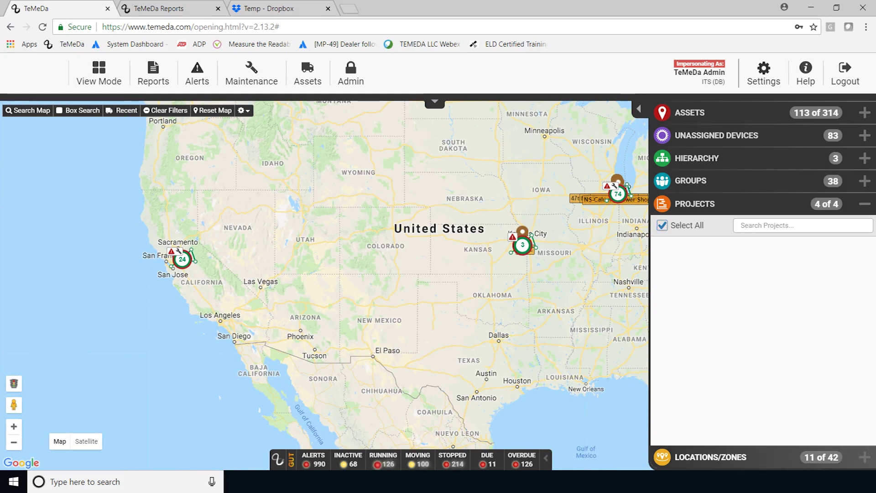
{"action": "left_click", "coordinate": [710, 457]}
{"action": "left_click", "coordinate": [663, 295]}
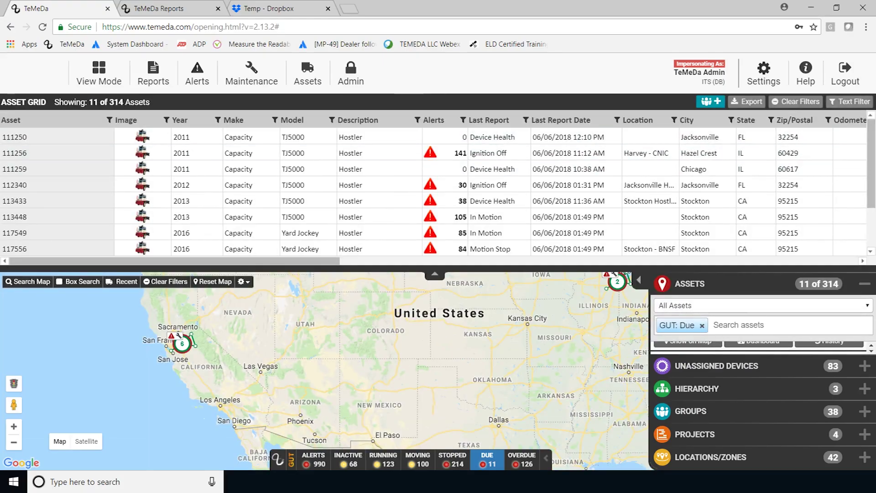
Look through the asset grid filtered to due assets, and clear the Due filter.
{"action": "scroll", "coordinate": [433, 192], "scroll_direction": "down", "scroll_amount": 3}
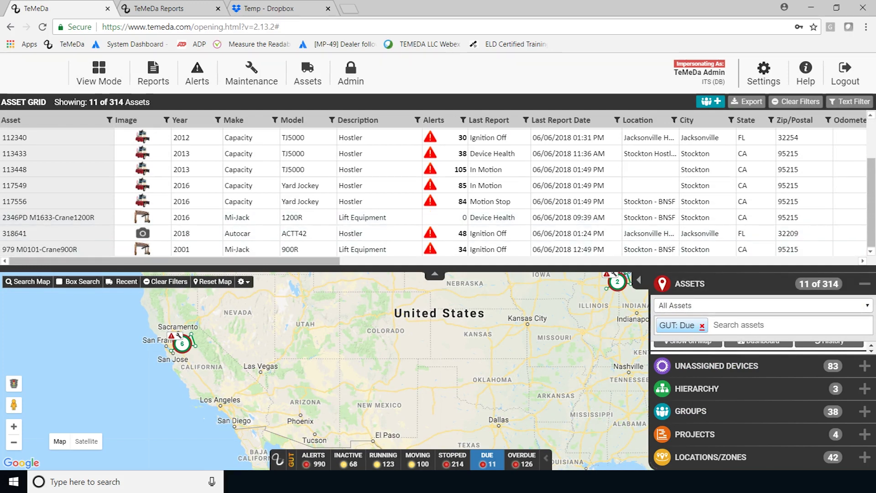
{"action": "left_click", "coordinate": [702, 326]}
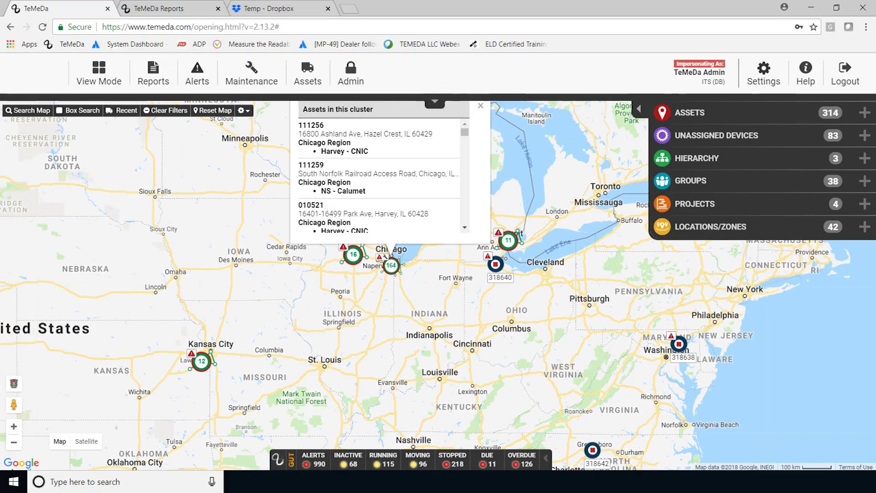
Open the details of asset 2303 near Chicago, review its additional data and alerts, and close them.
{"action": "left_click", "coordinate": [13, 427]}
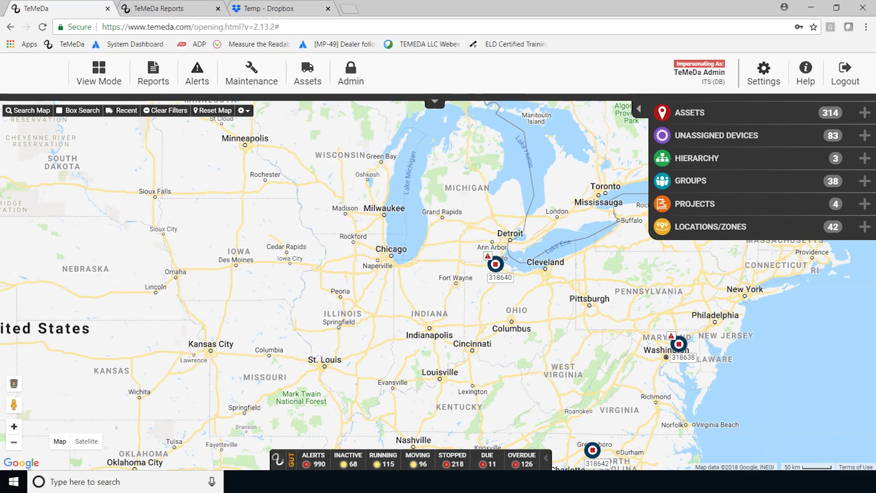
{"action": "left_click", "coordinate": [13, 426]}
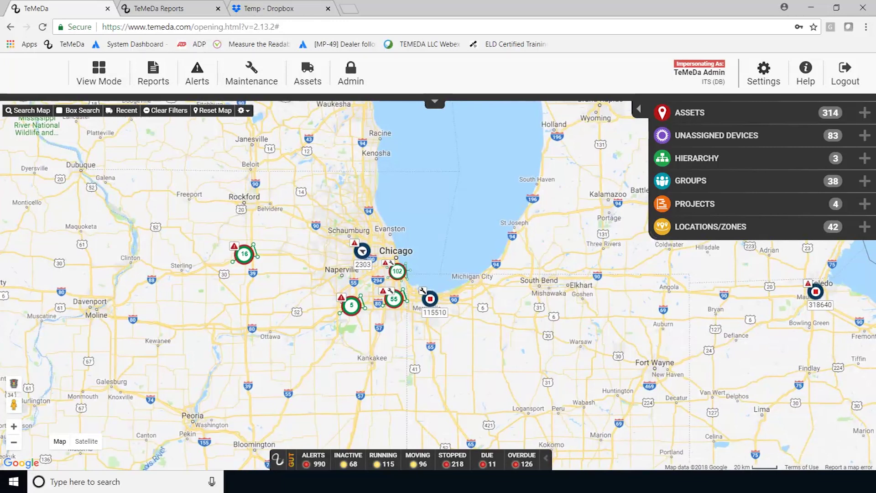
{"action": "left_click", "coordinate": [429, 299]}
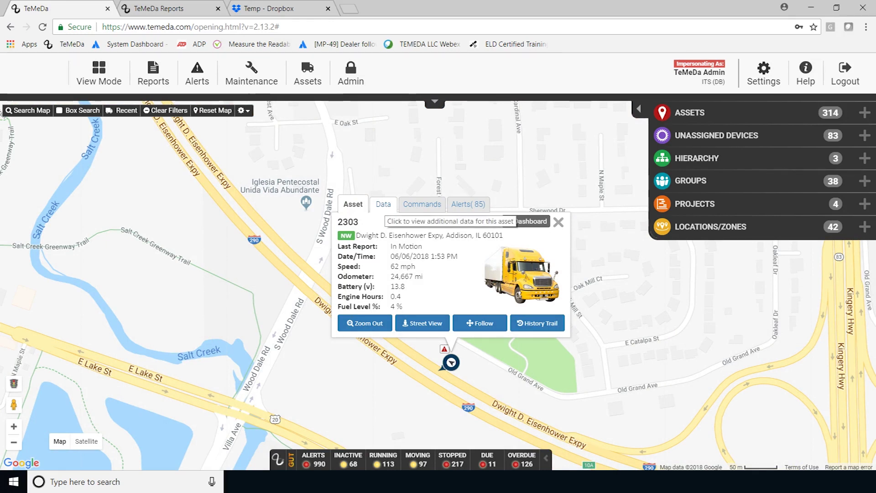
{"action": "left_click", "coordinate": [383, 204]}
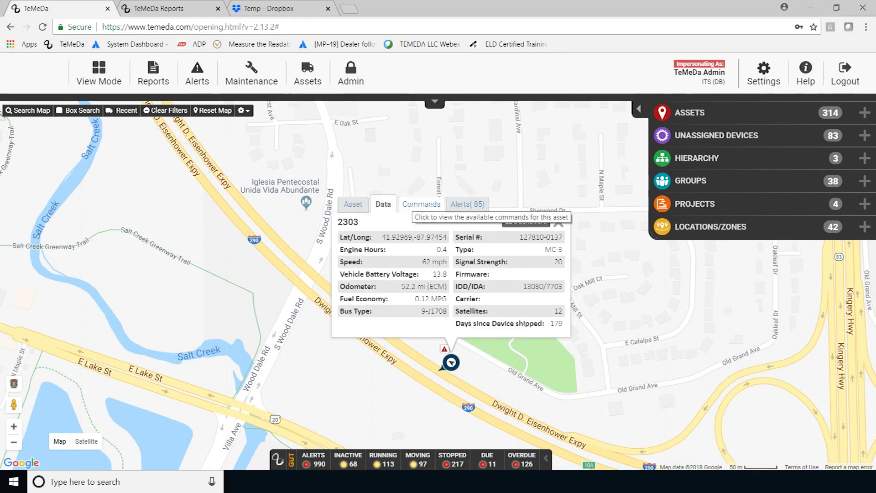
{"action": "left_click", "coordinate": [468, 204]}
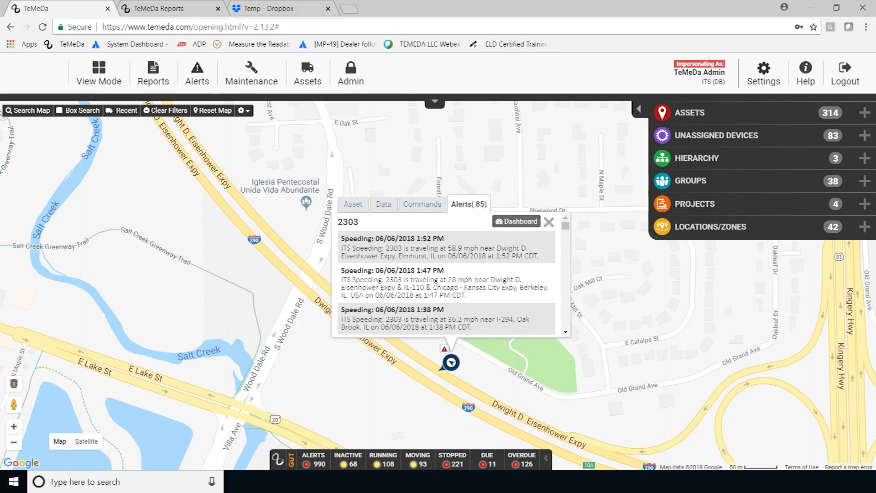
{"action": "left_click", "coordinate": [548, 221]}
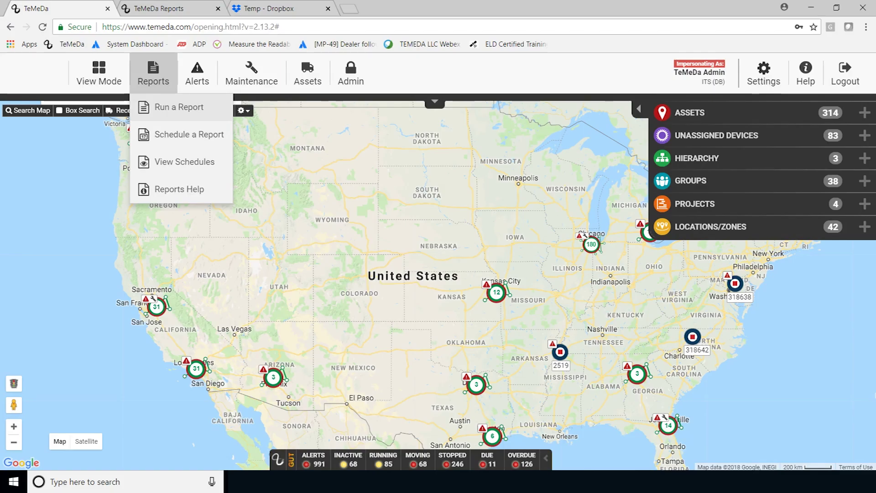
Start a new report and choose Asset Utilization By Hour as the report.
{"action": "left_click", "coordinate": [179, 106]}
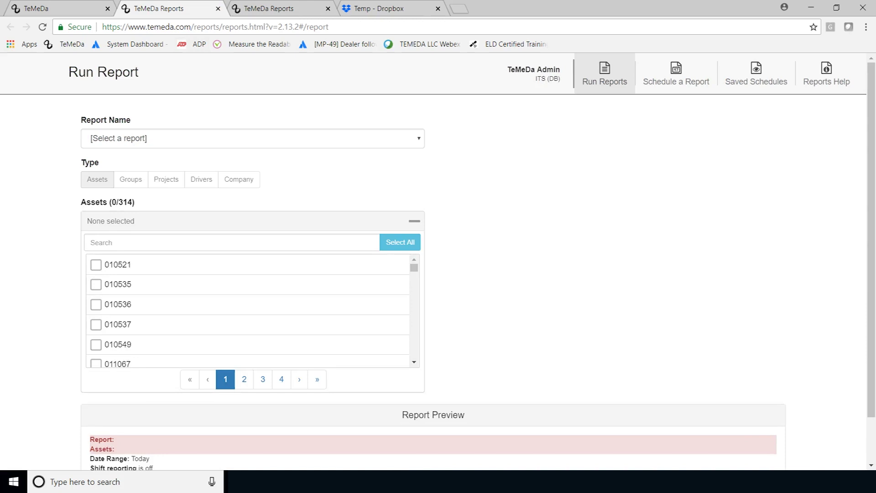
{"action": "left_click", "coordinate": [252, 139]}
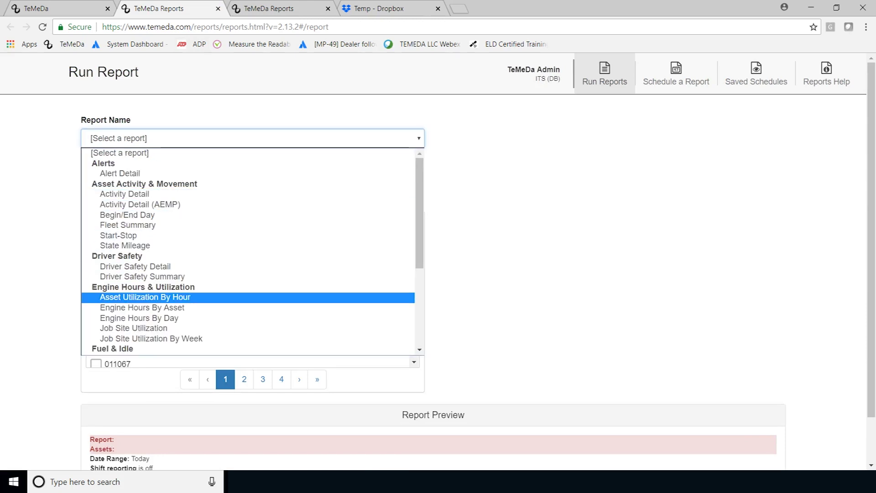
{"action": "left_click", "coordinate": [145, 297]}
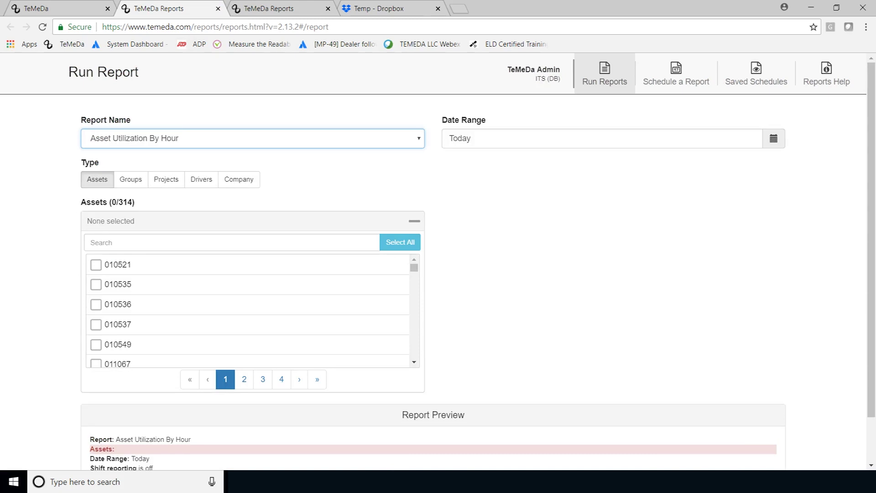
Run the report for the Chicago 63rd St group with the date range 04/09/18 00:00 to 04/13/18 23:59.
{"action": "left_click", "coordinate": [131, 179]}
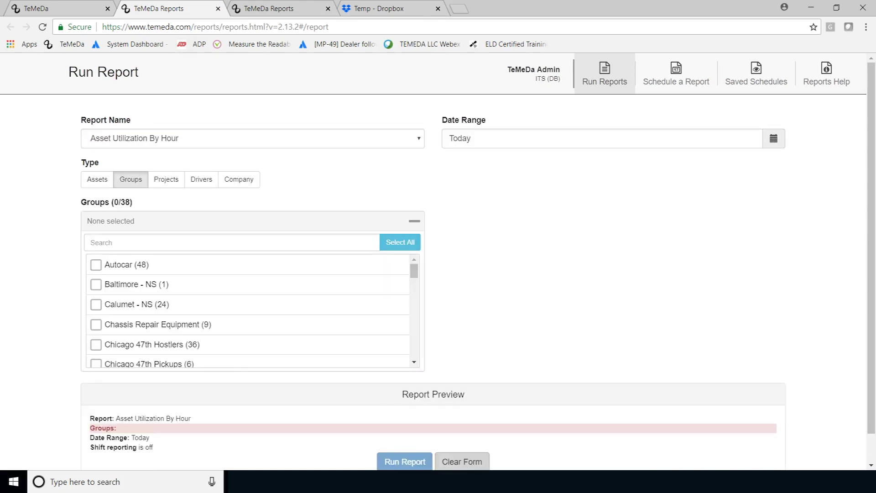
{"action": "scroll", "coordinate": [248, 311], "scroll_direction": "down", "scroll_amount": 3}
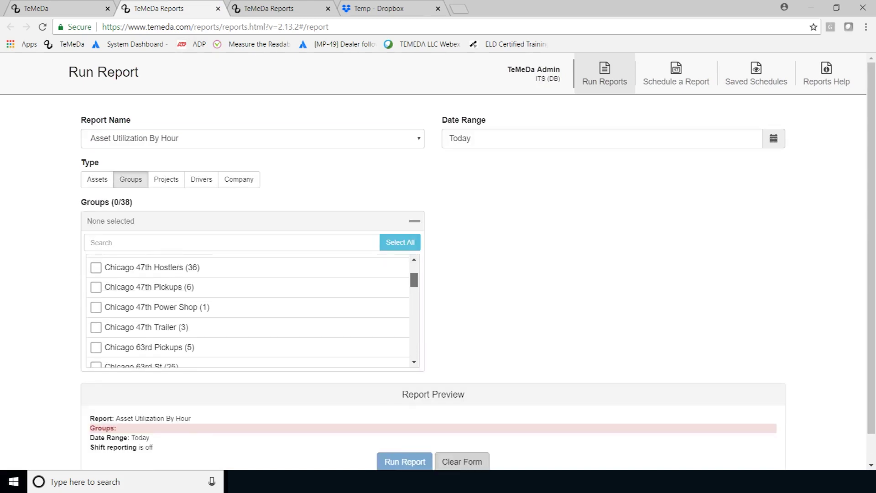
{"action": "left_click", "coordinate": [96, 322]}
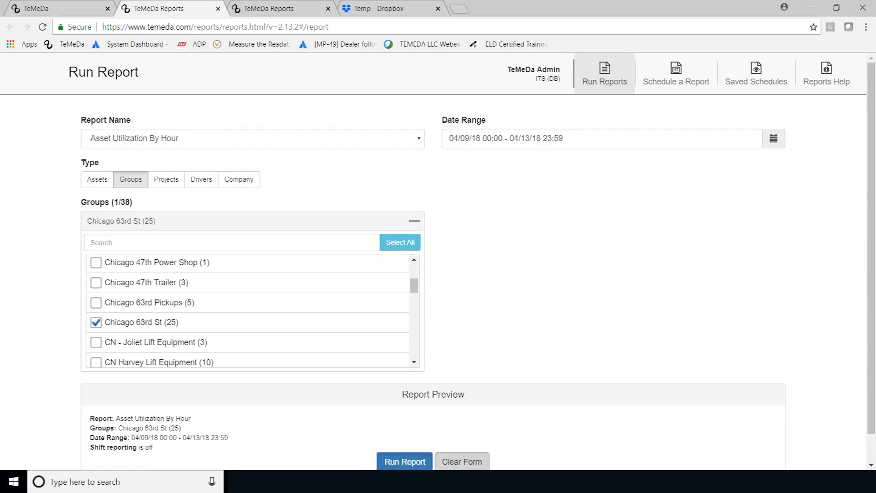
{"action": "left_click", "coordinate": [404, 461]}
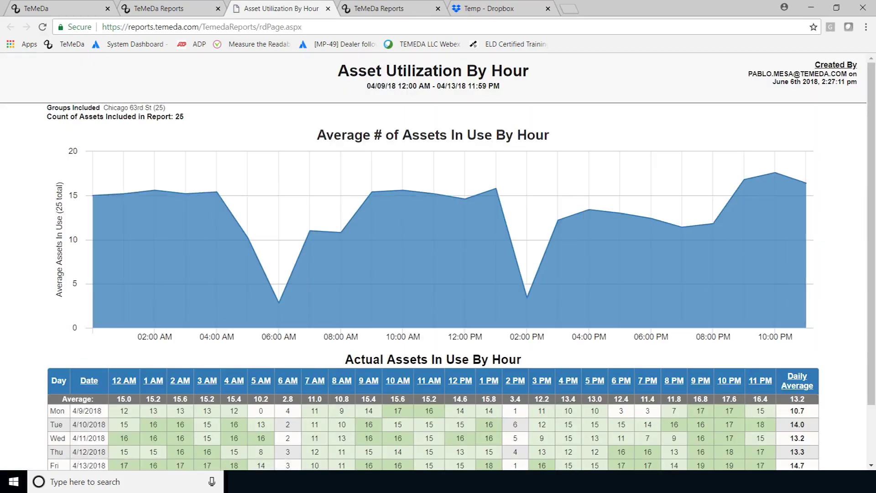
Examine the report's chart of average assets in use by hour and the daily table beneath it.
{"action": "scroll", "coordinate": [439, 260], "scroll_direction": "down", "scroll_amount": 1}
{"action": "scroll", "coordinate": [439, 261], "scroll_direction": "down", "scroll_amount": 1}
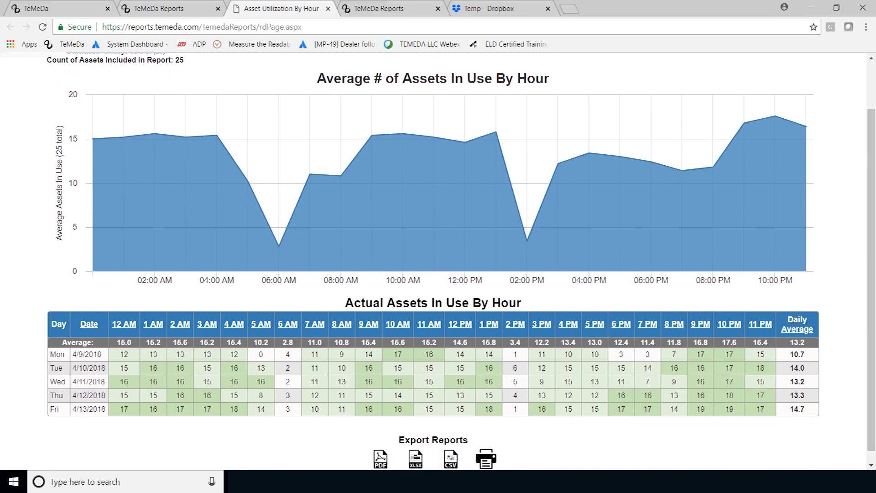
{"action": "mouse_move", "coordinate": [406, 137]}
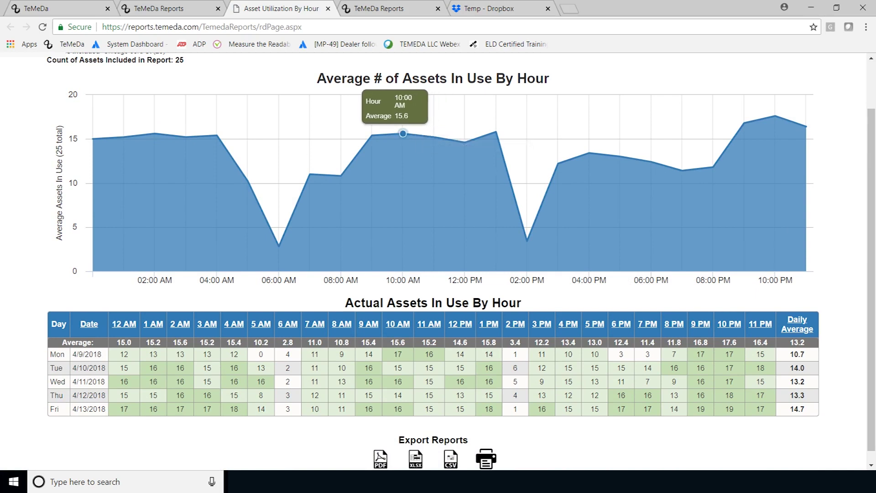
{"action": "mouse_move", "coordinate": [372, 135]}
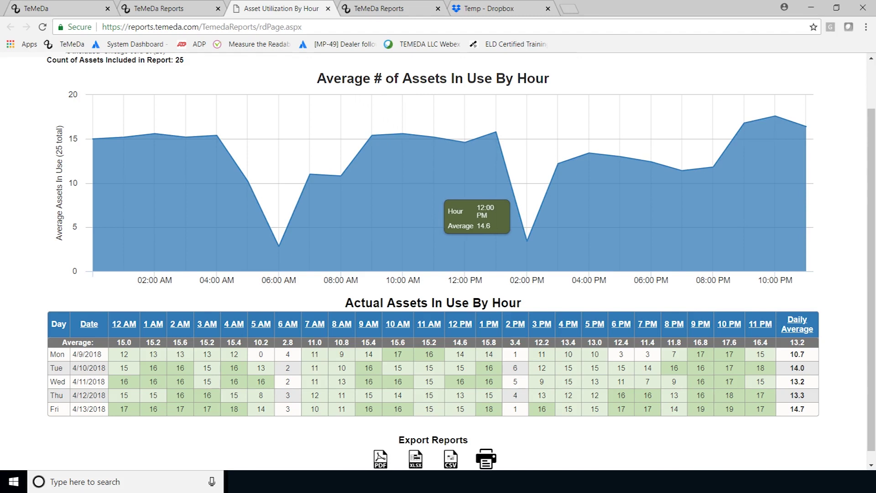
{"action": "left_click_drag", "start_coordinate": [871, 280], "coordinate": [871, 290]}
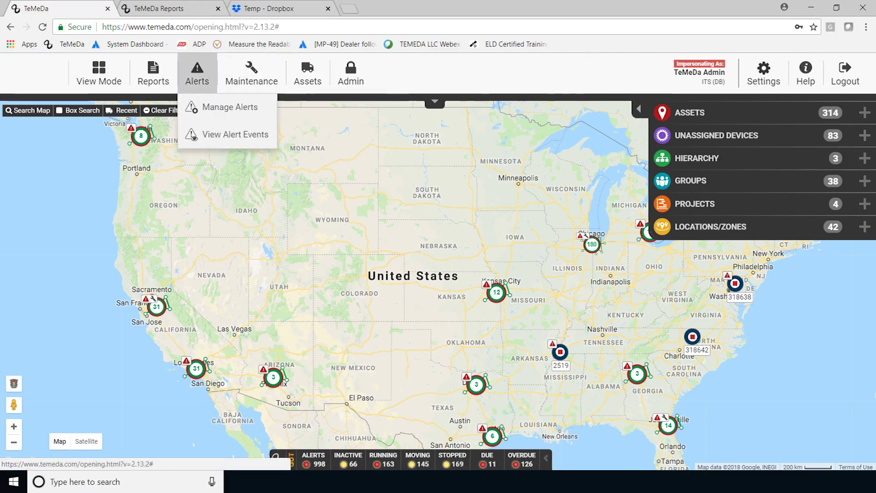
Start a new alert among the managed alerts and set its alert type to Speeding.
{"action": "left_click", "coordinate": [230, 107]}
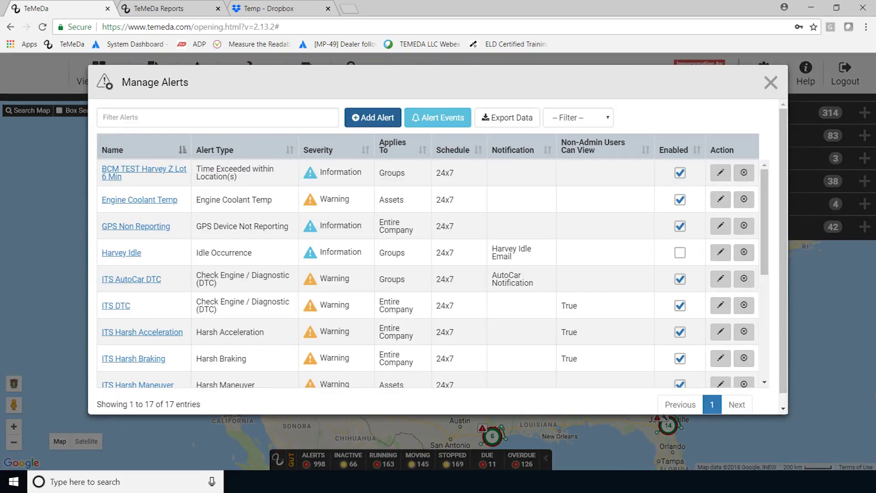
{"action": "left_click", "coordinate": [373, 118]}
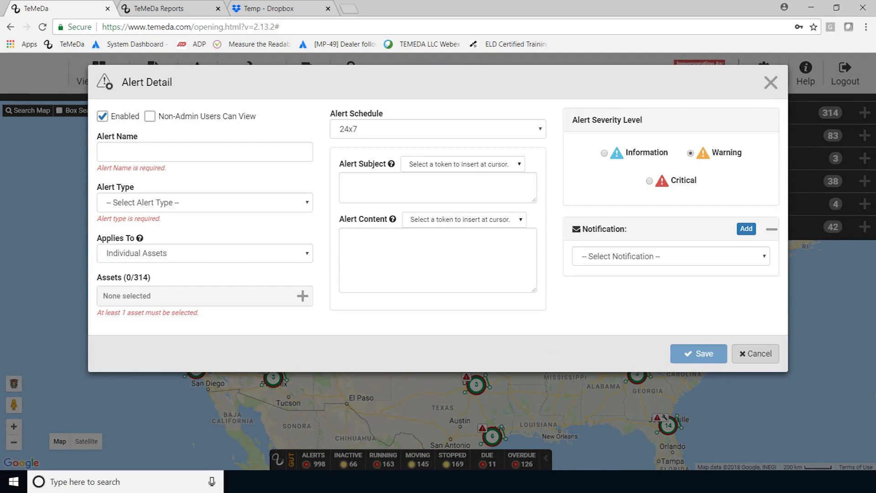
{"action": "left_click", "coordinate": [204, 202]}
{"action": "key", "text": "Down"}
{"action": "key", "text": "Down"}
{"action": "key", "text": "Return"}
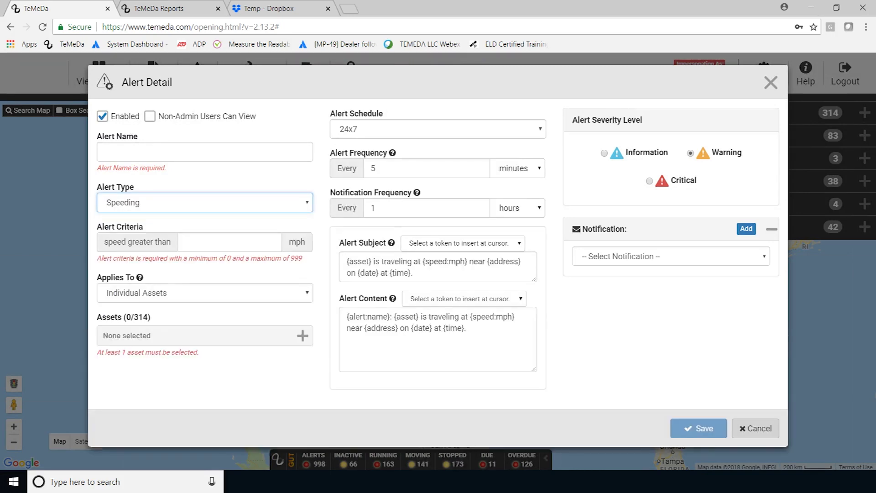
Add a new notification to the speeding alert and enter a phone number for its text messages.
{"action": "left_click", "coordinate": [746, 228]}
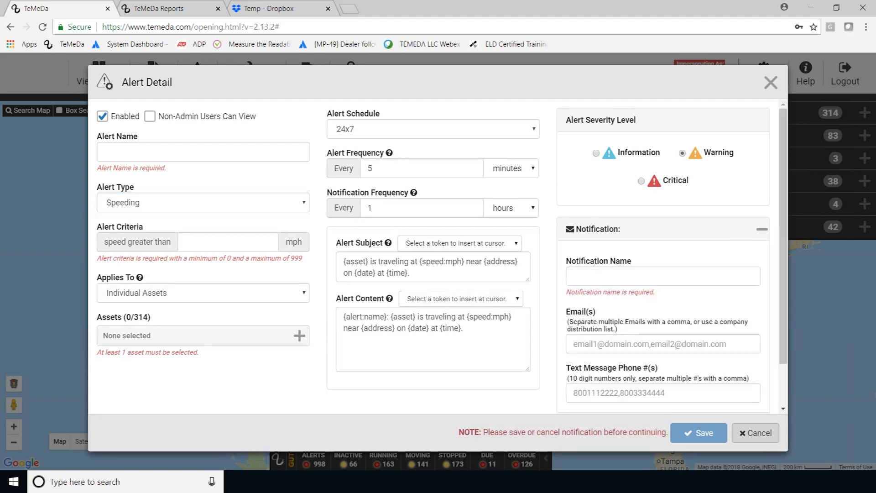
{"action": "left_click", "coordinate": [574, 393]}
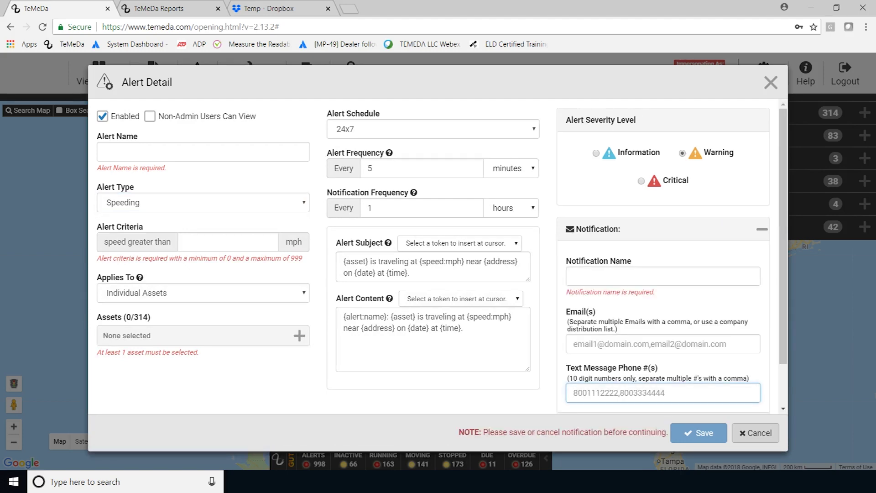
{"action": "type", "text": "5551234"}
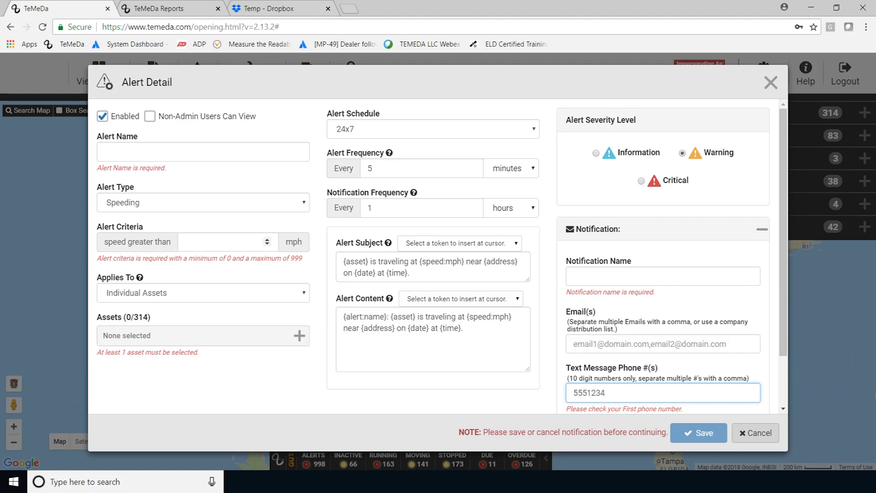
Set the alert criteria to speed greater than 80 mph and choose what the alert applies to.
{"action": "left_click", "coordinate": [186, 241]}
{"action": "type", "text": "80"}
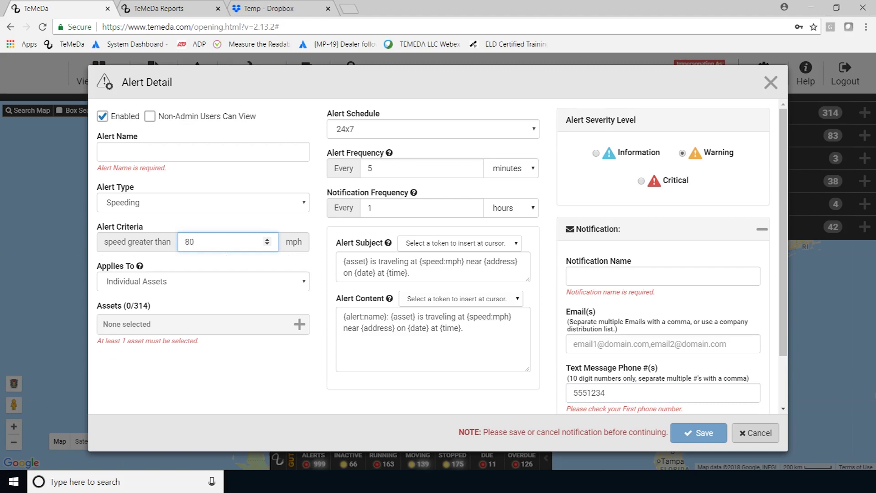
{"action": "left_click", "coordinate": [203, 281]}
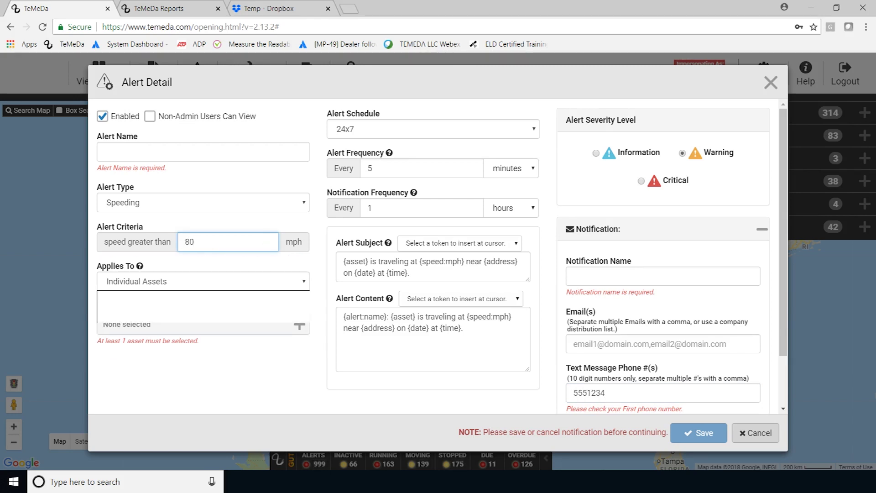
{"action": "left_click", "coordinate": [133, 318]}
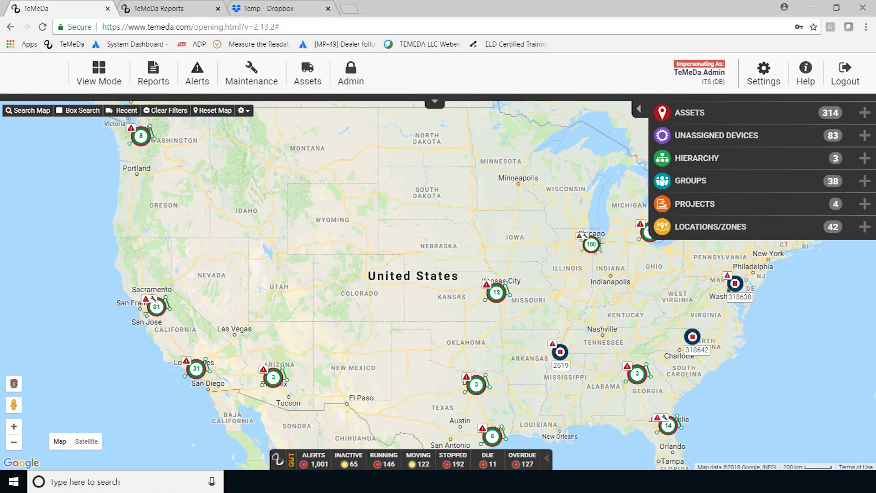
Look through the maintenance pages, from status through schedules, plans and tasks to the logs.
{"action": "left_click", "coordinate": [251, 73]}
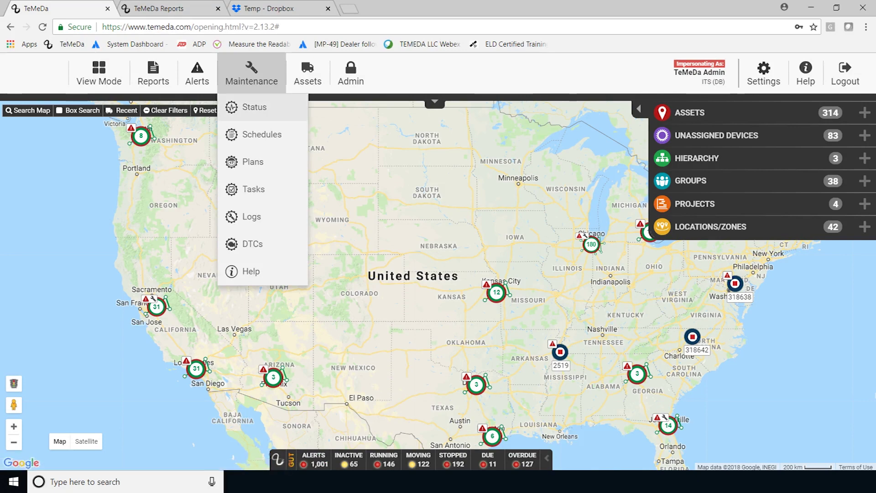
{"action": "left_click", "coordinate": [254, 106]}
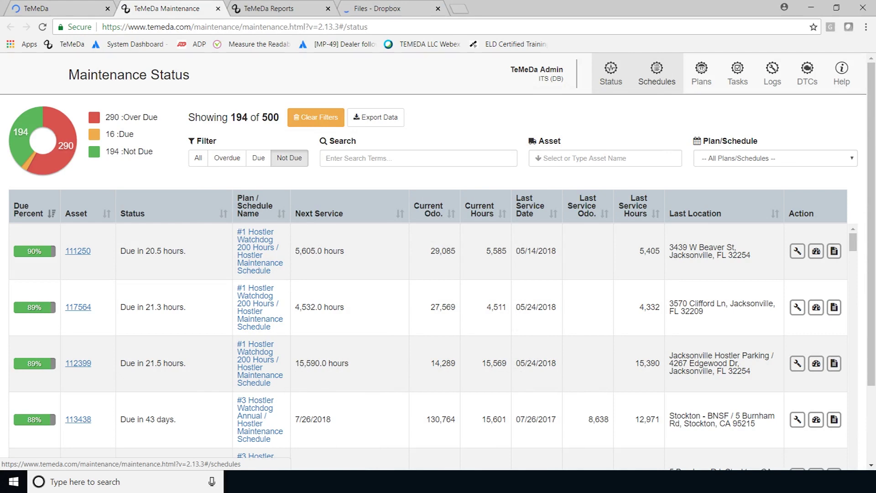
{"action": "left_click", "coordinate": [657, 74]}
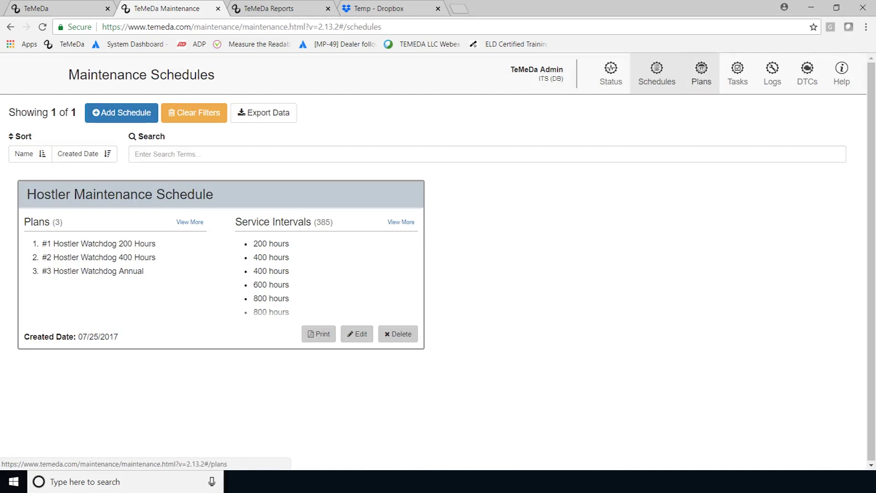
{"action": "left_click", "coordinate": [700, 73]}
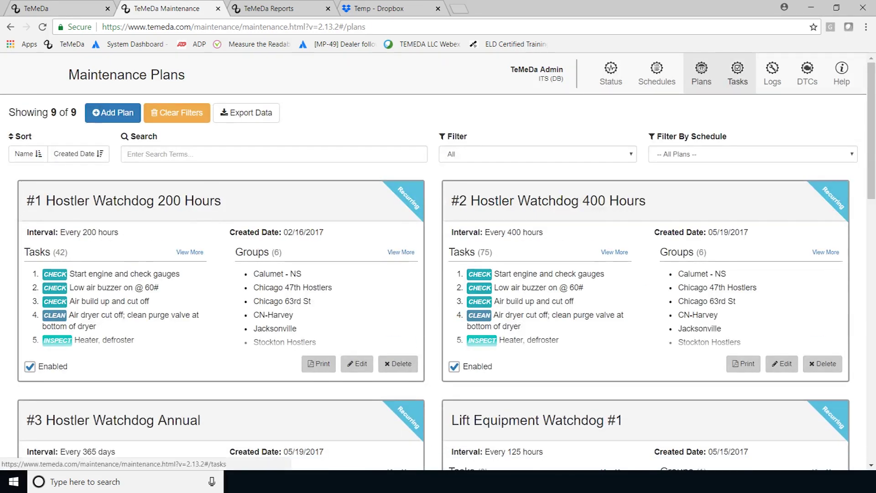
{"action": "left_click", "coordinate": [737, 73]}
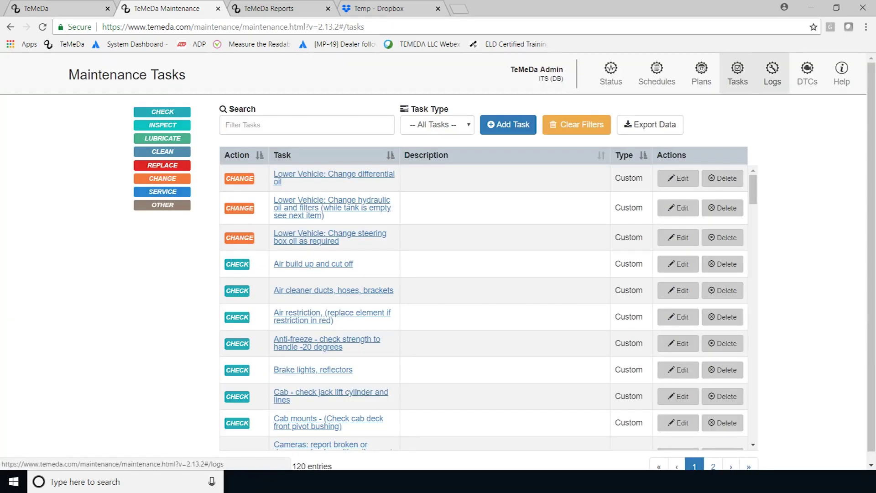
{"action": "left_click", "coordinate": [772, 73]}
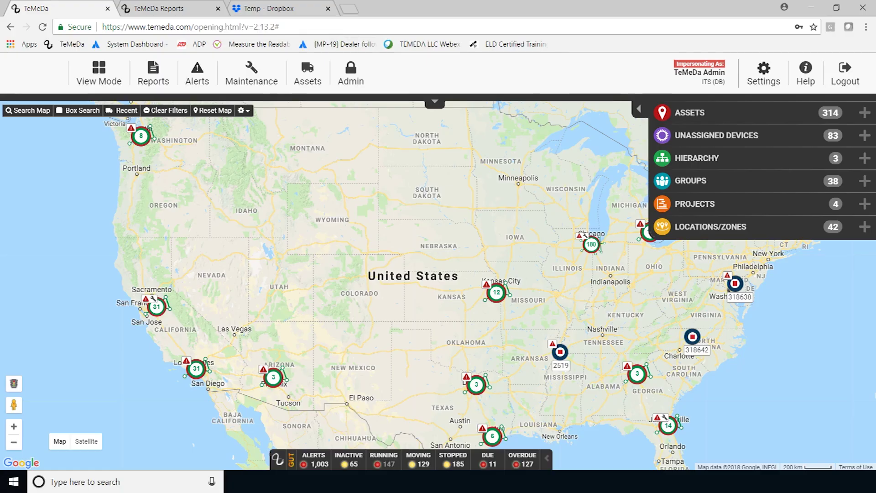
{"action": "mouse_move", "coordinate": [350, 73]}
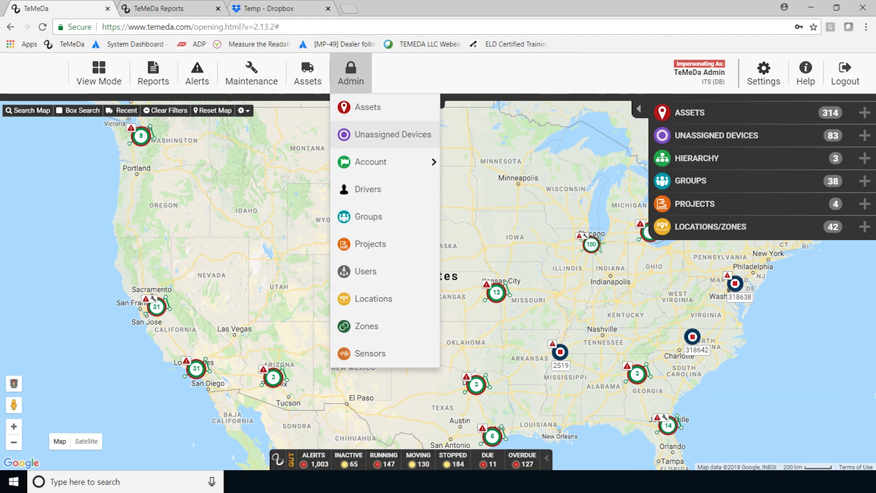
{"action": "mouse_move", "coordinate": [383, 162]}
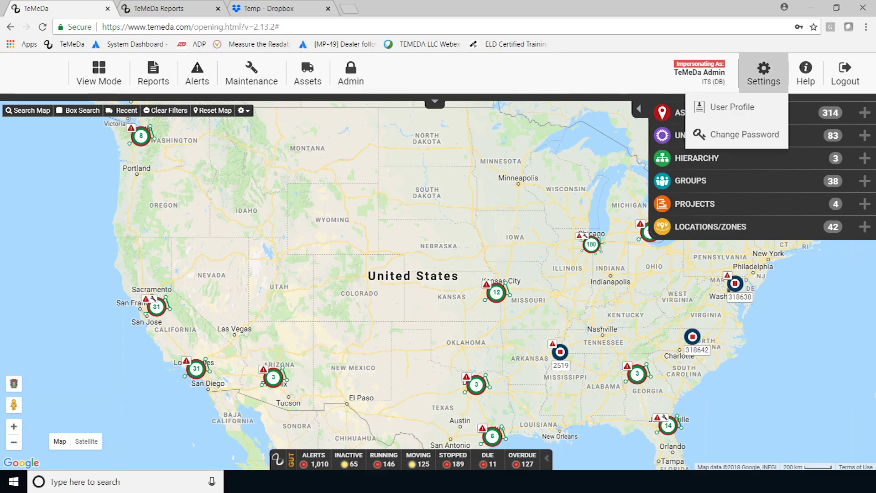
Open the Help Center and go to the Videos category among its support categories.
{"action": "mouse_move", "coordinate": [805, 73]}
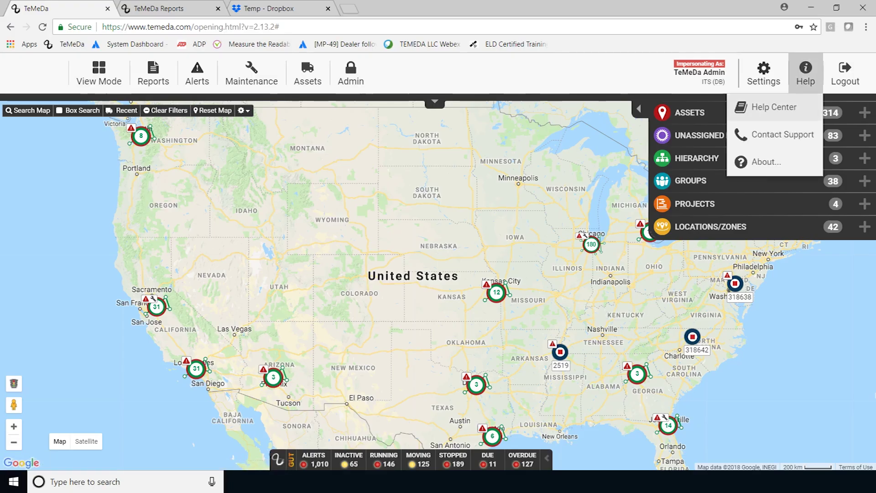
{"action": "left_click", "coordinate": [774, 107]}
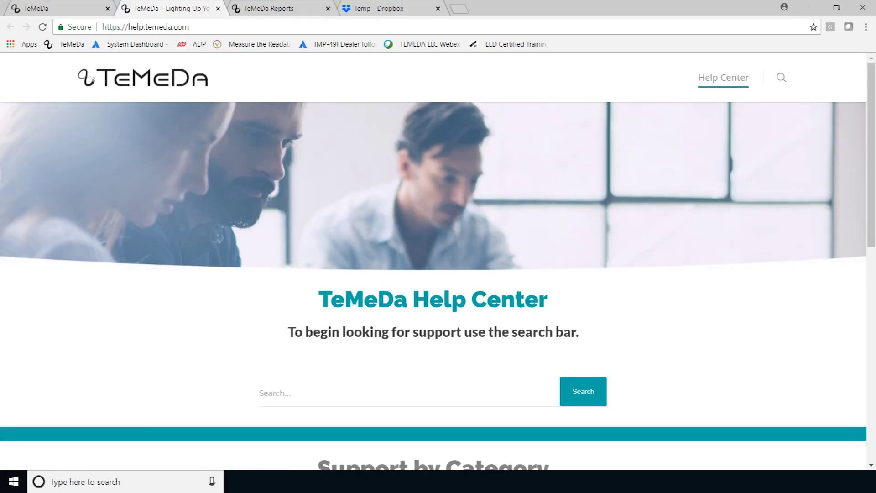
{"action": "scroll", "coordinate": [434, 274], "scroll_direction": "down", "scroll_amount": 2}
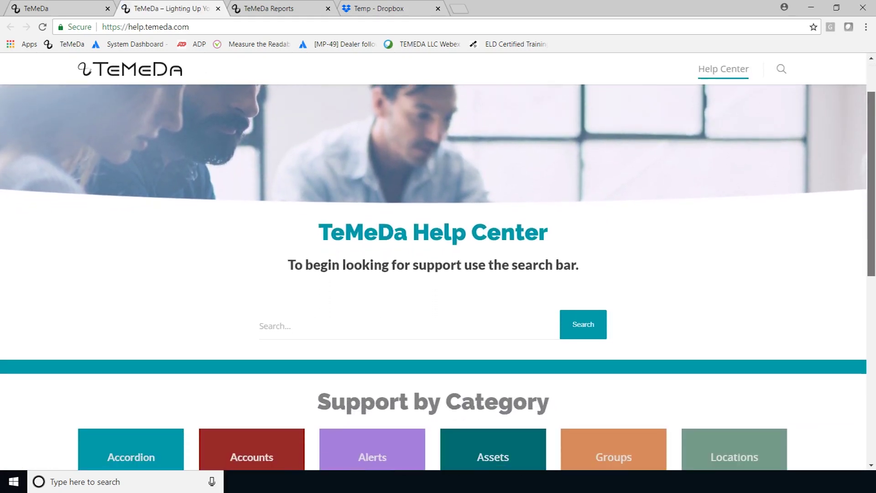
{"action": "scroll", "coordinate": [434, 274], "scroll_direction": "down", "scroll_amount": 4}
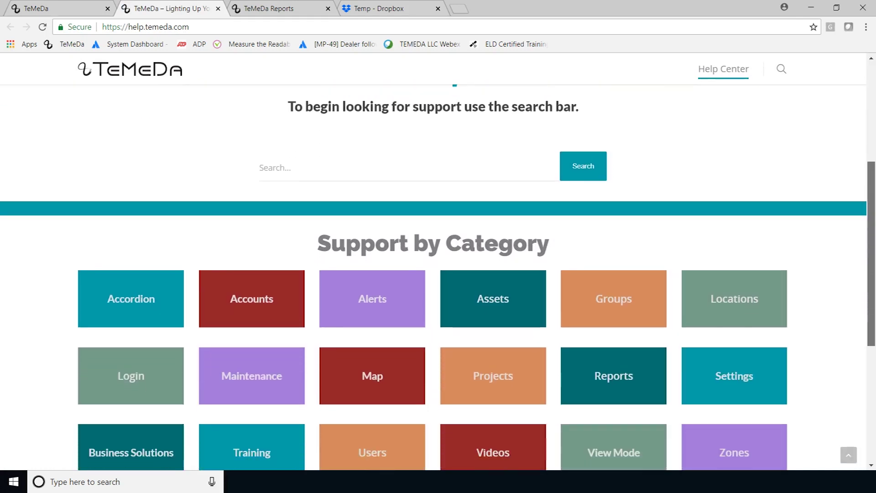
{"action": "scroll", "coordinate": [433, 274], "scroll_direction": "down", "scroll_amount": 1}
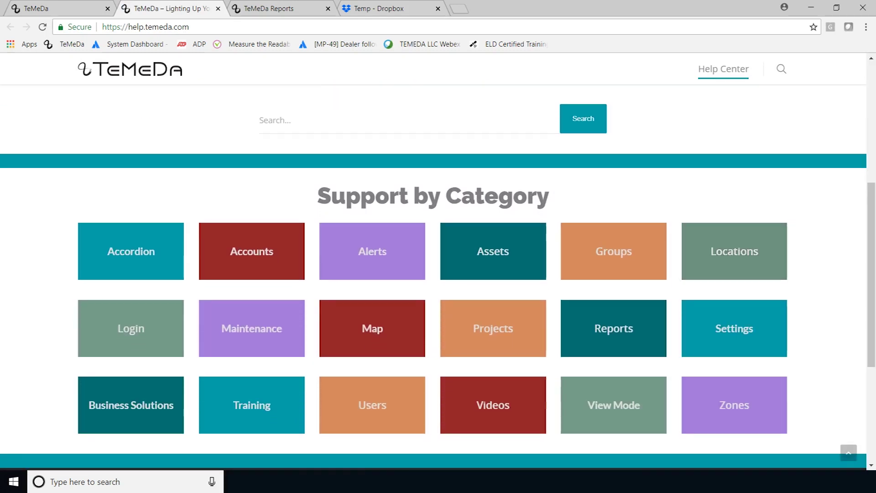
{"action": "left_click", "coordinate": [493, 405]}
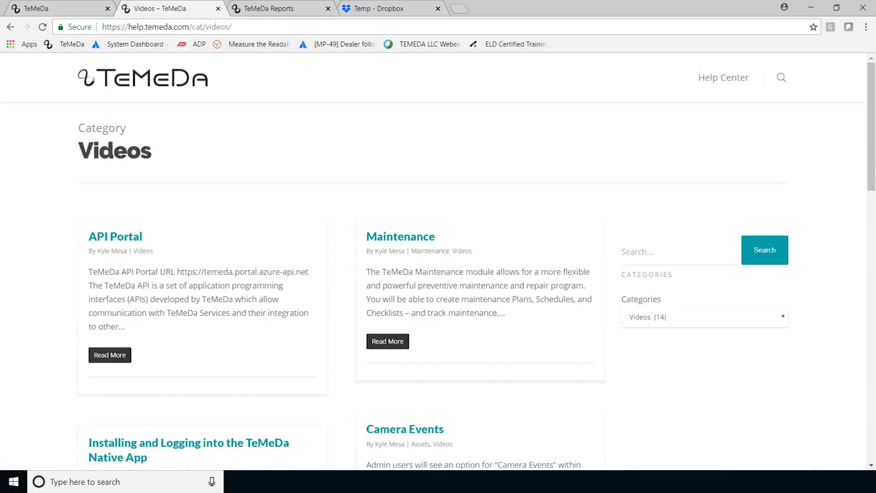
Find the Maintenance Status Tutorial in the Videos category and open its full article.
{"action": "scroll", "coordinate": [438, 265], "scroll_direction": "down", "scroll_amount": 1}
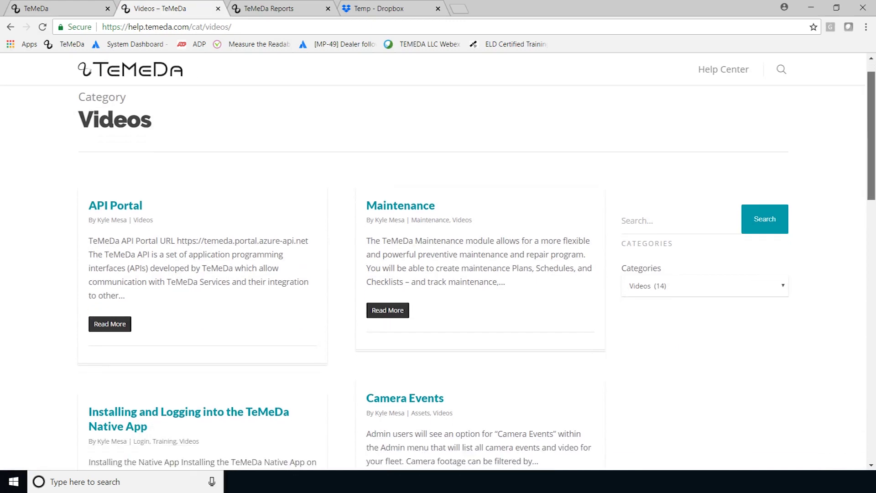
{"action": "scroll", "coordinate": [438, 265], "scroll_direction": "down", "scroll_amount": 2}
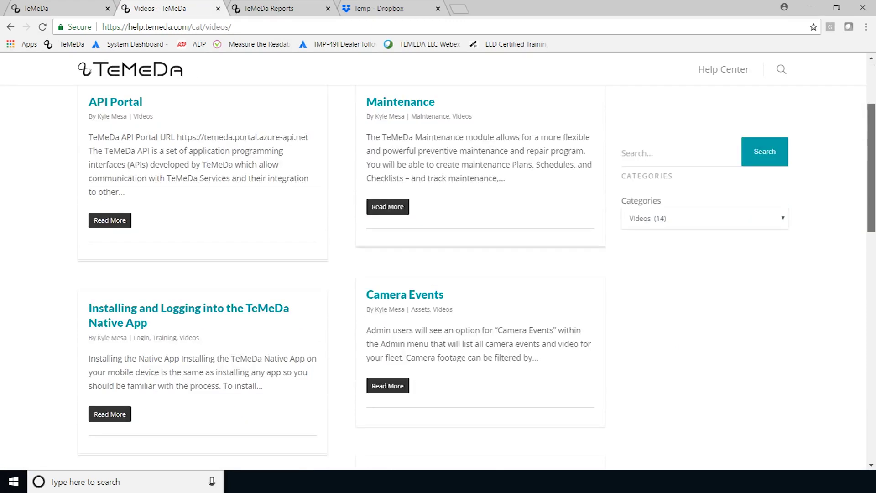
{"action": "scroll", "coordinate": [438, 265], "scroll_direction": "down", "scroll_amount": 5}
{"action": "scroll", "coordinate": [438, 264], "scroll_direction": "down", "scroll_amount": 2}
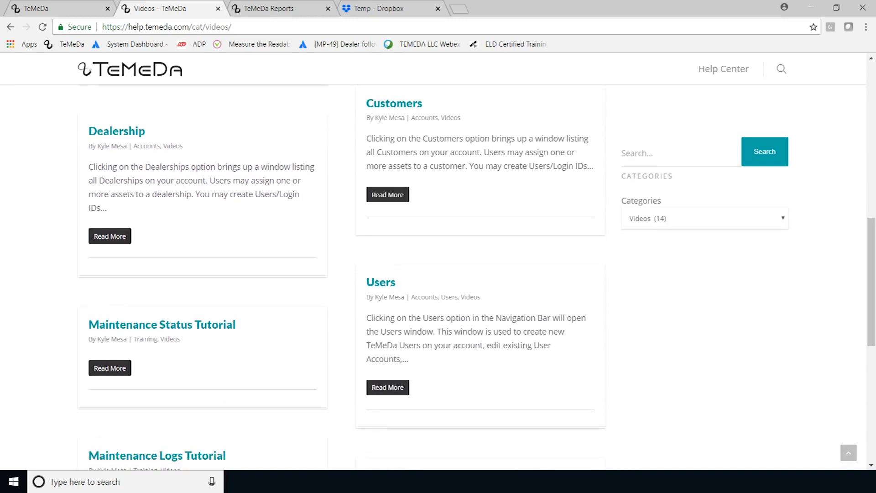
{"action": "left_click", "coordinate": [110, 368]}
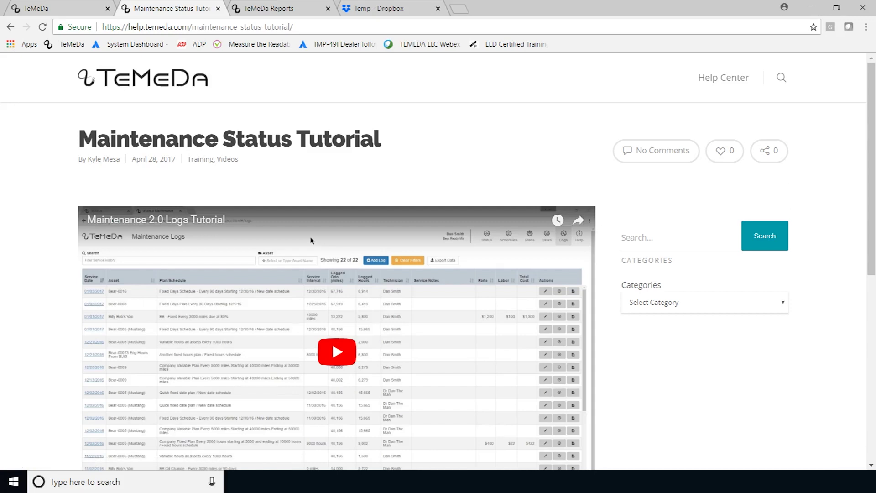
Play the video in the Maintenance Status Tutorial article and open the list of help categories.
{"action": "scroll", "coordinate": [438, 265], "scroll_direction": "down", "scroll_amount": 3}
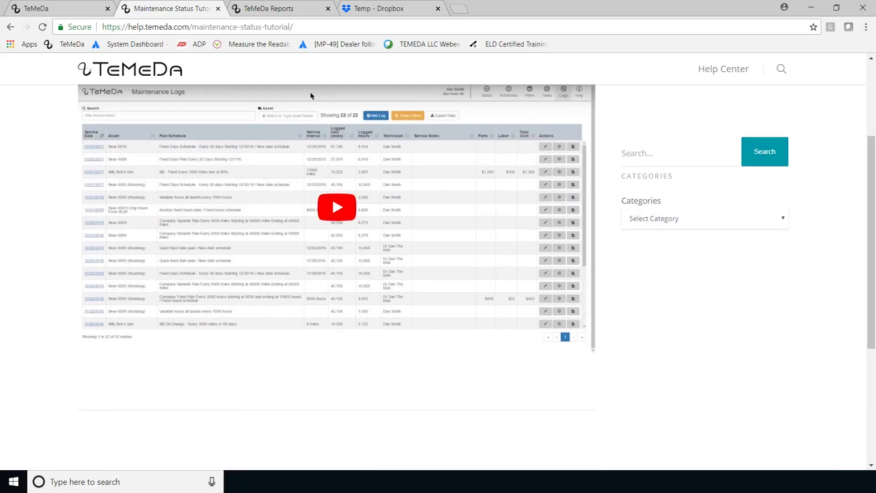
{"action": "left_click", "coordinate": [336, 206]}
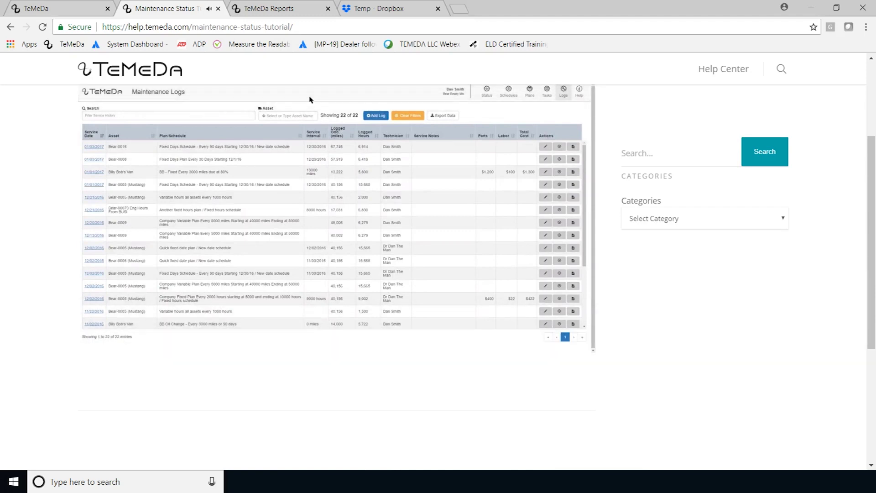
{"action": "left_click", "coordinate": [704, 218]}
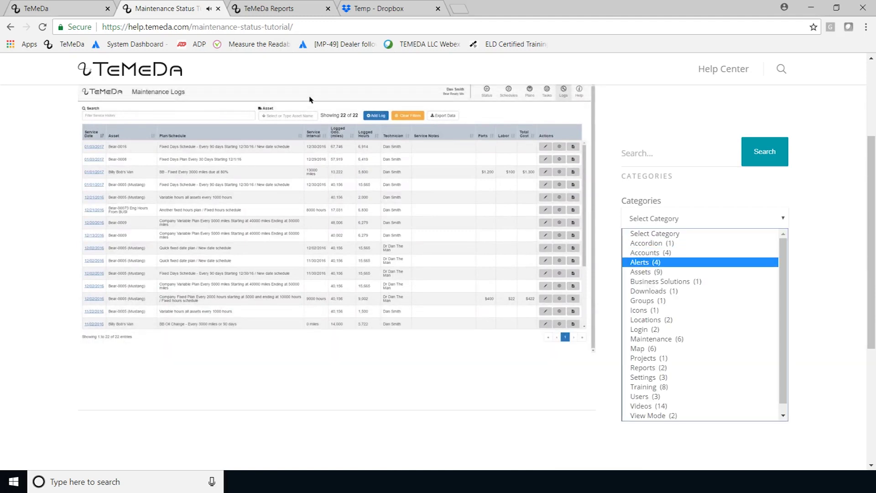